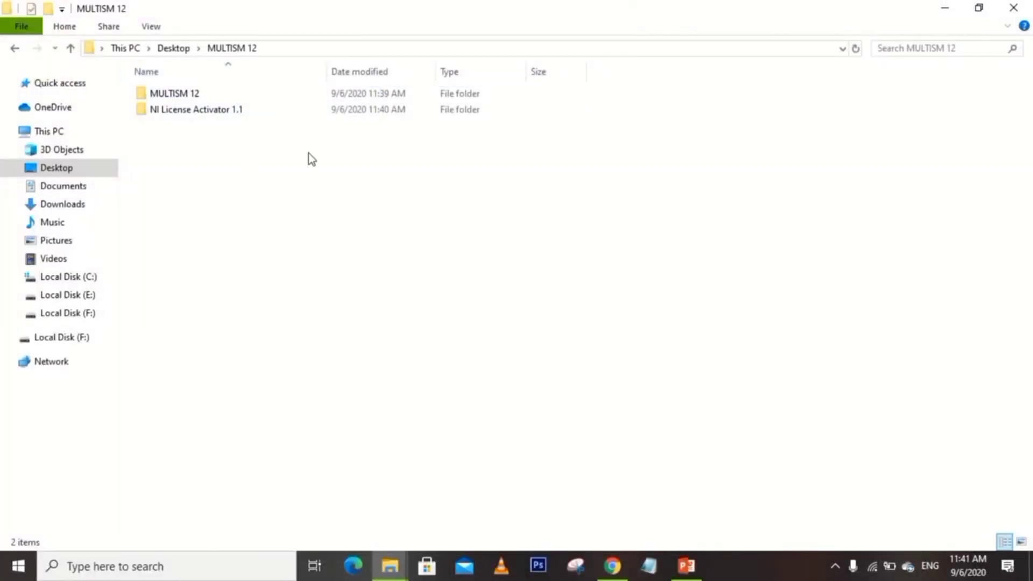
Step: Run setup.exe from the inner MULTISM 12 folder to start the NI Circuit Design Suite 12.0 installer
click(238, 97)
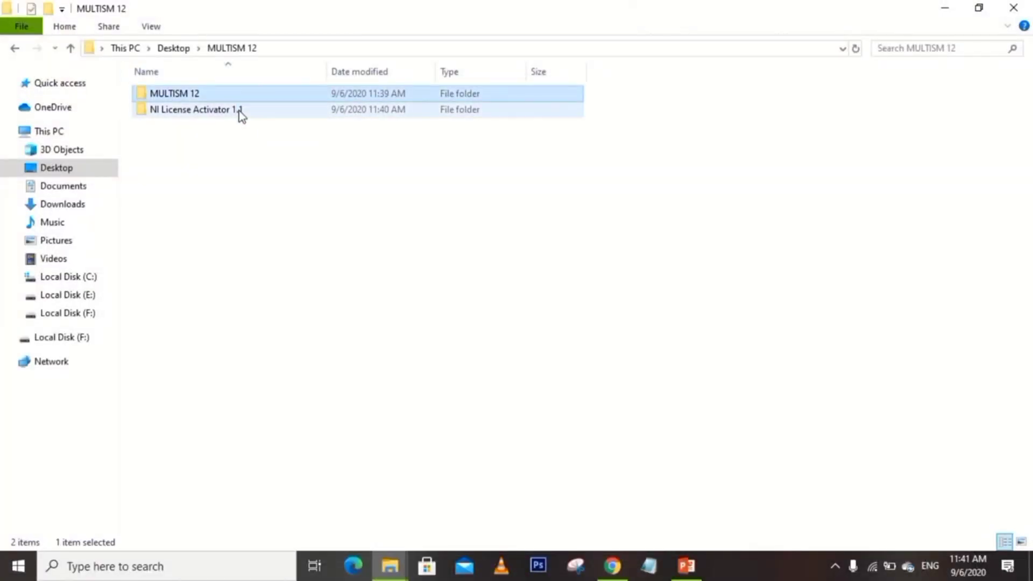
click(239, 111)
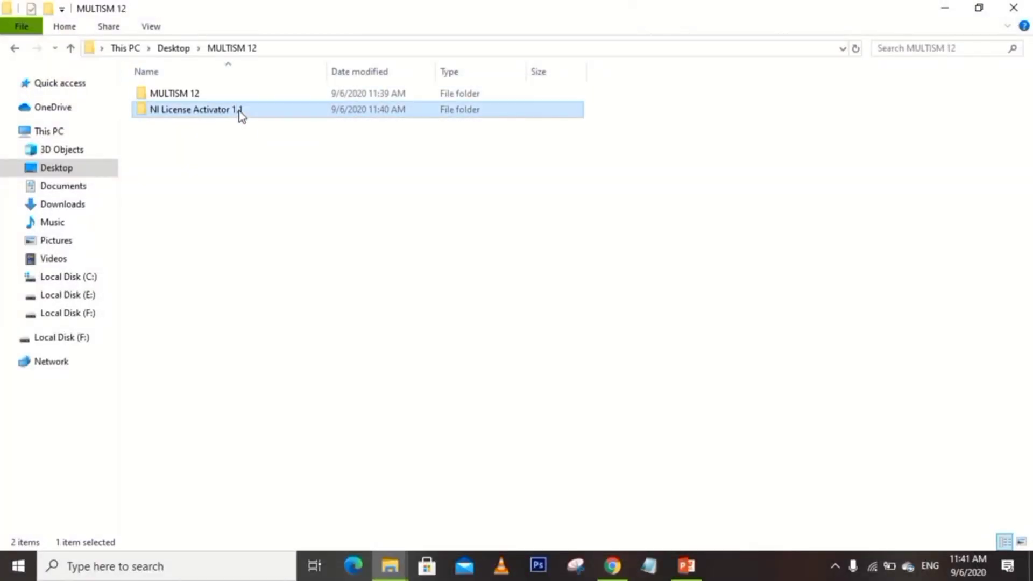
double_click(274, 92)
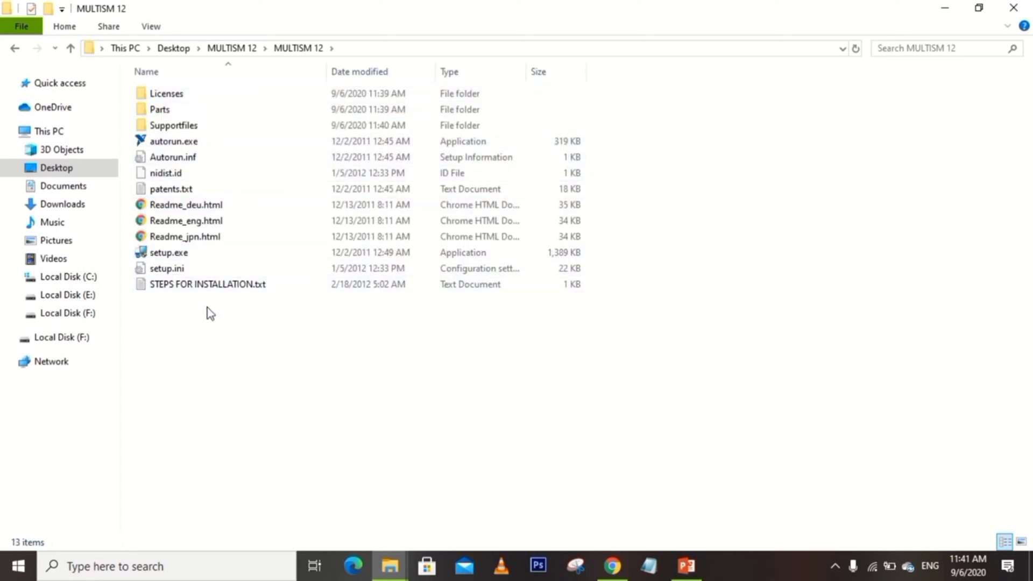
click(238, 258)
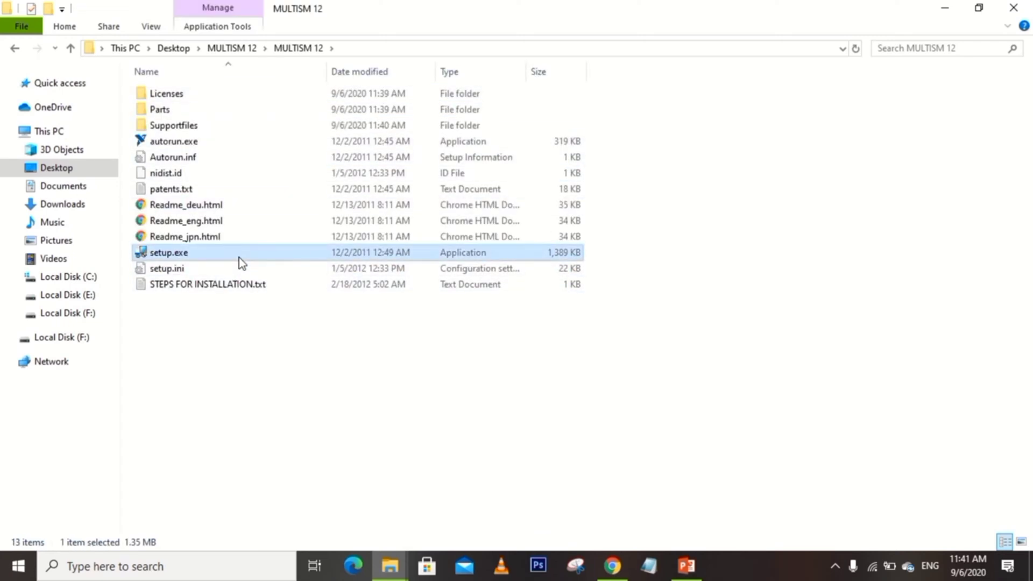
right_click(239, 258)
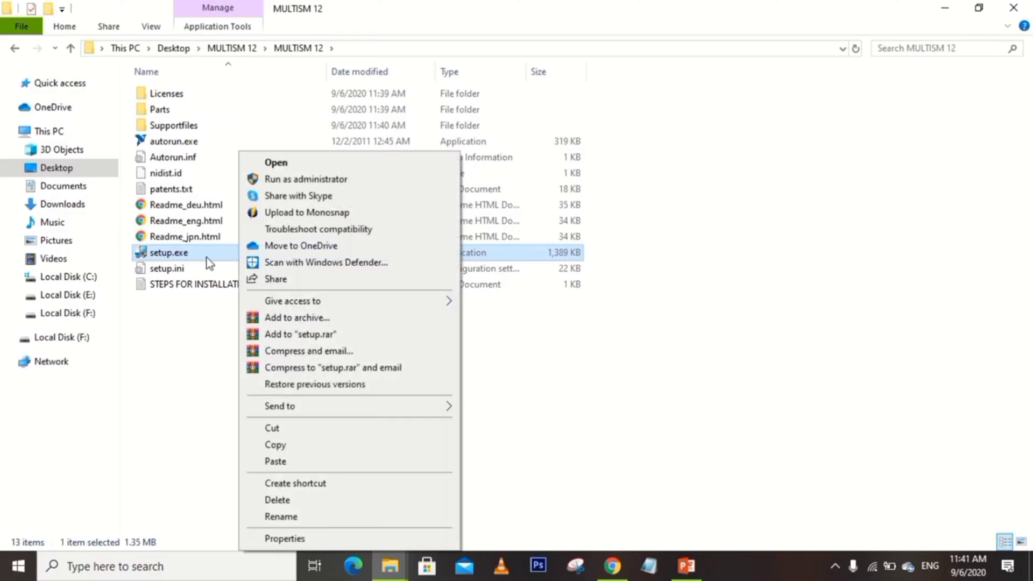
click(276, 168)
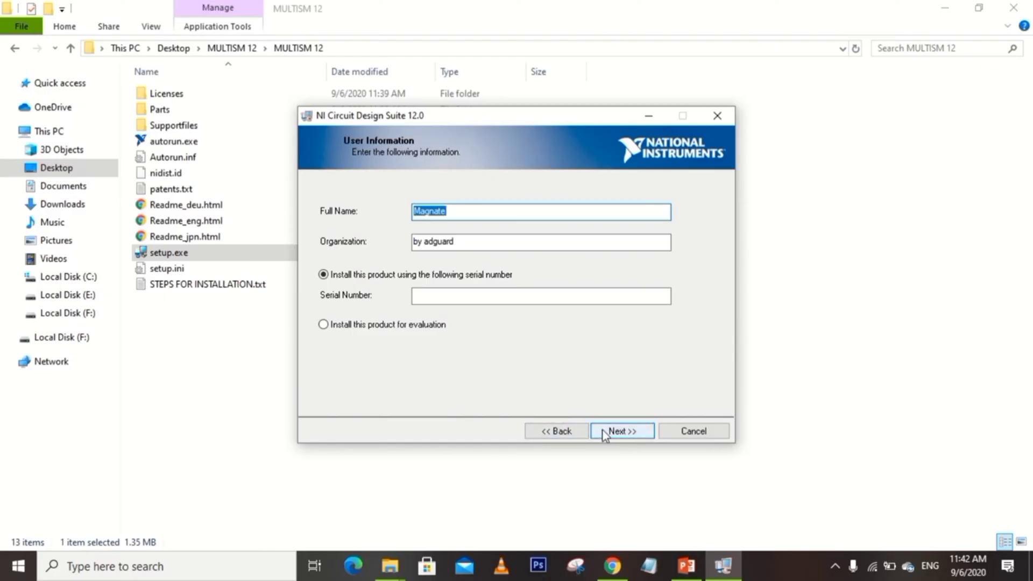
Step: Skip the serial number, then keep the default installation directory and feature selection
click(635, 430)
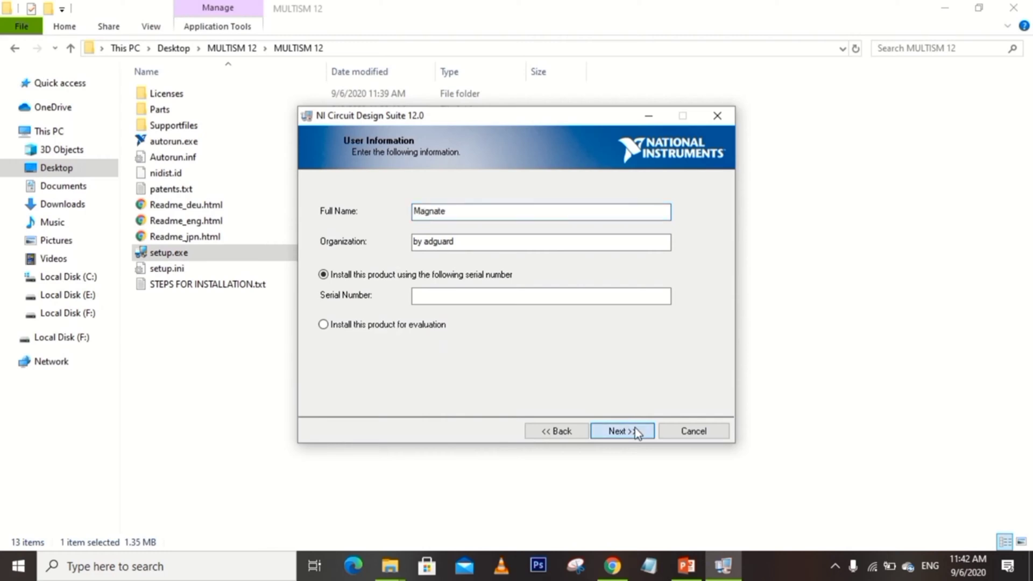
click(604, 336)
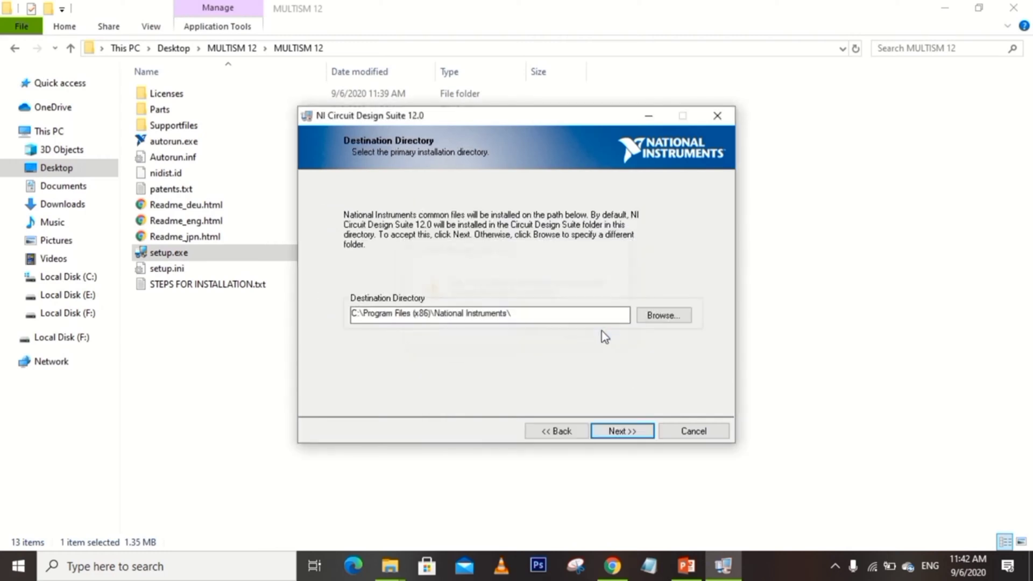
click(647, 432)
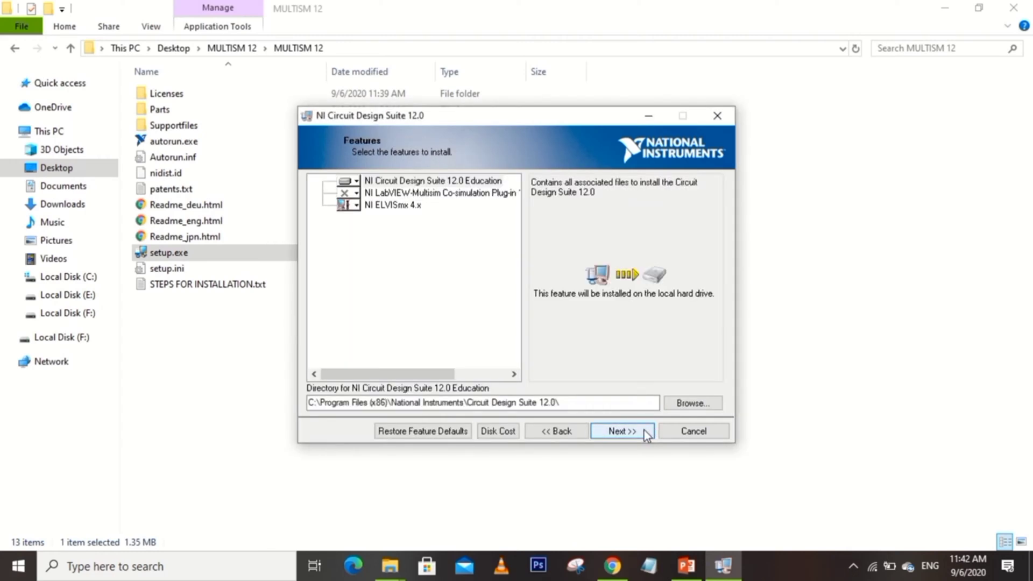
click(644, 430)
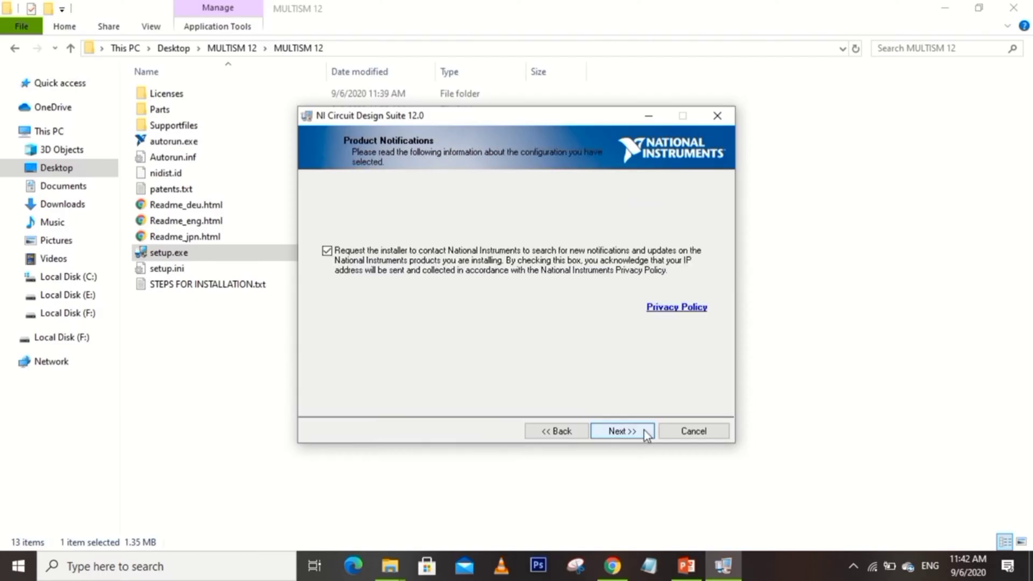
click(644, 431)
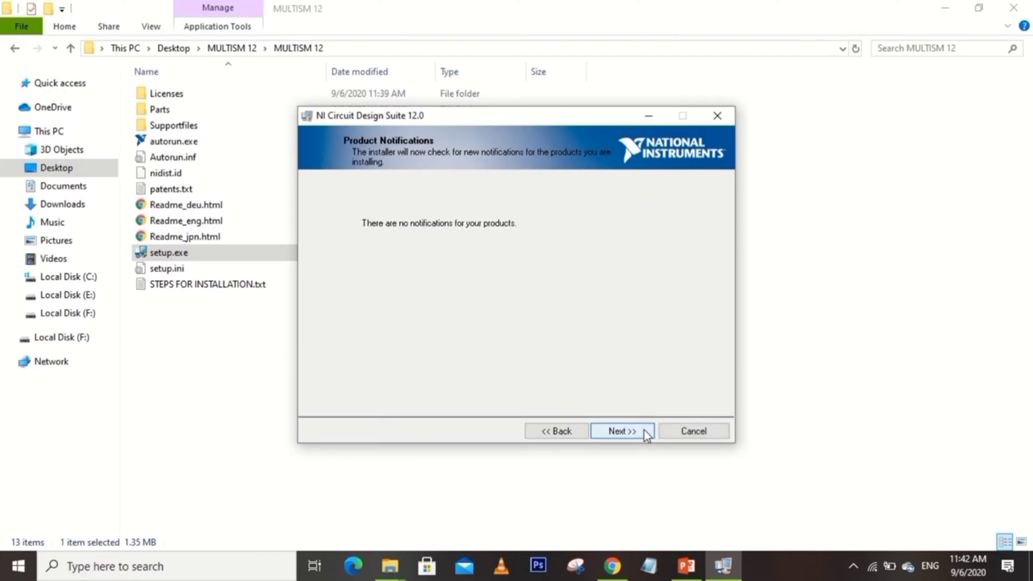
Step: Accept all three licence agreements and continue to the Start Installation summary
click(643, 431)
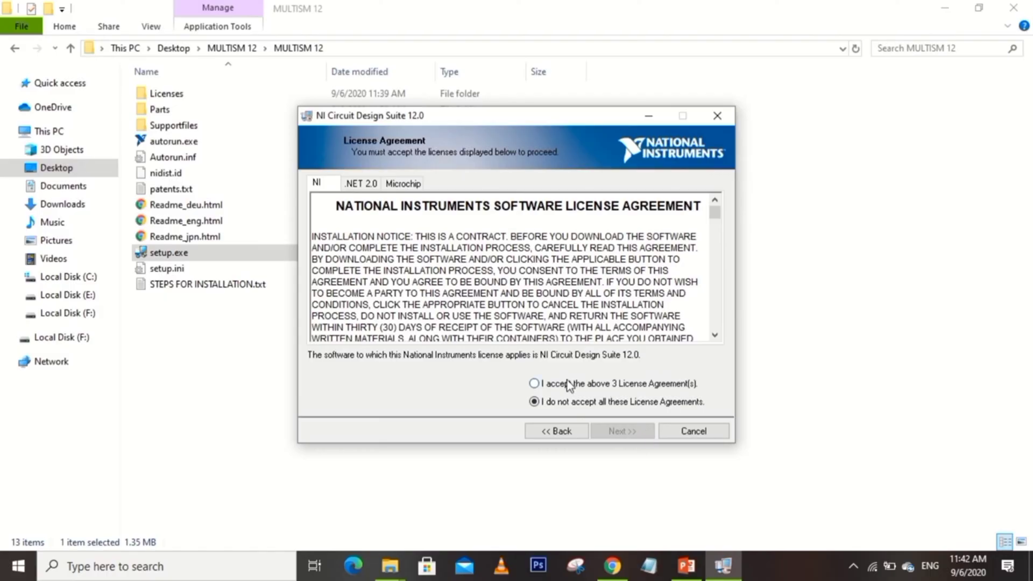
click(567, 384)
click(619, 432)
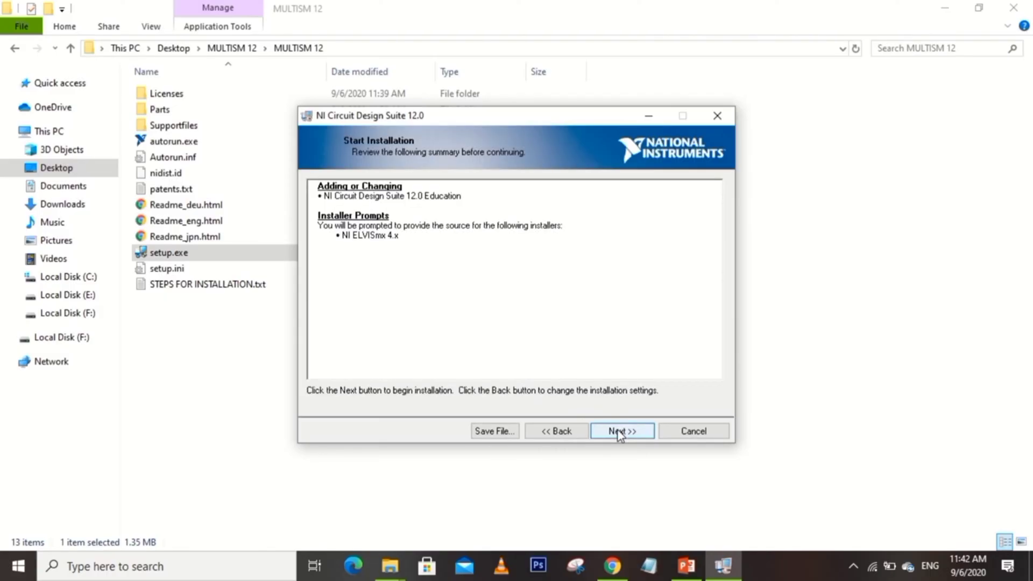
Step: Start installing NI Circuit Design Suite 12.0 Education and wait for the NI ELVISmx prompt
click(618, 432)
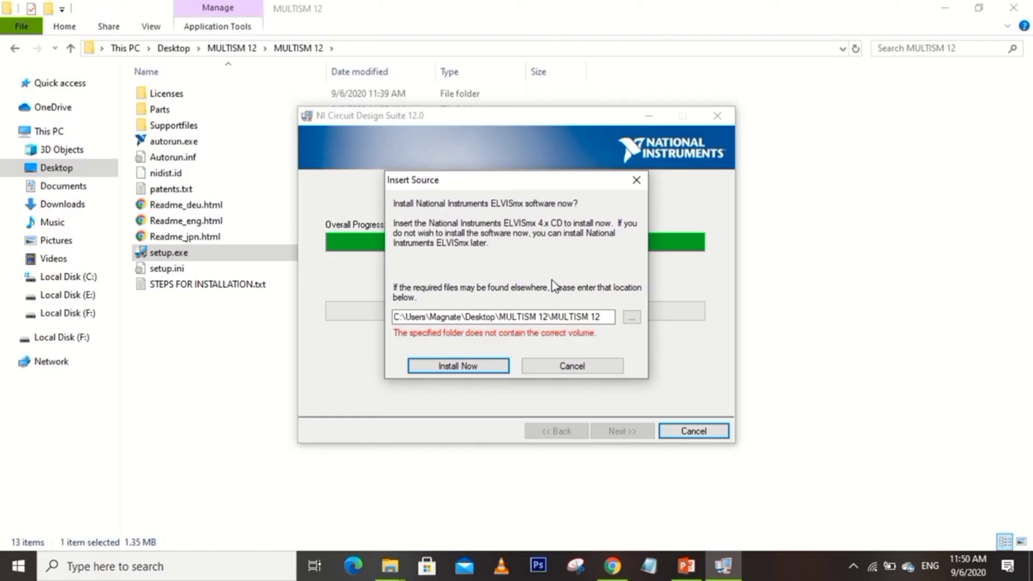
Step: Try installing NI ELVISmx from the given folder, then cancel to skip it
click(474, 370)
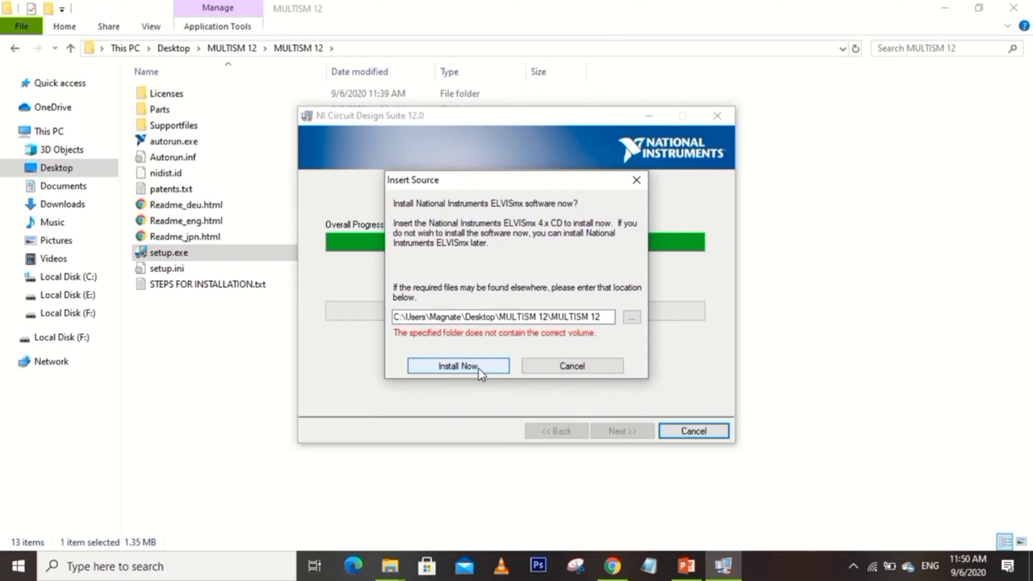
click(615, 366)
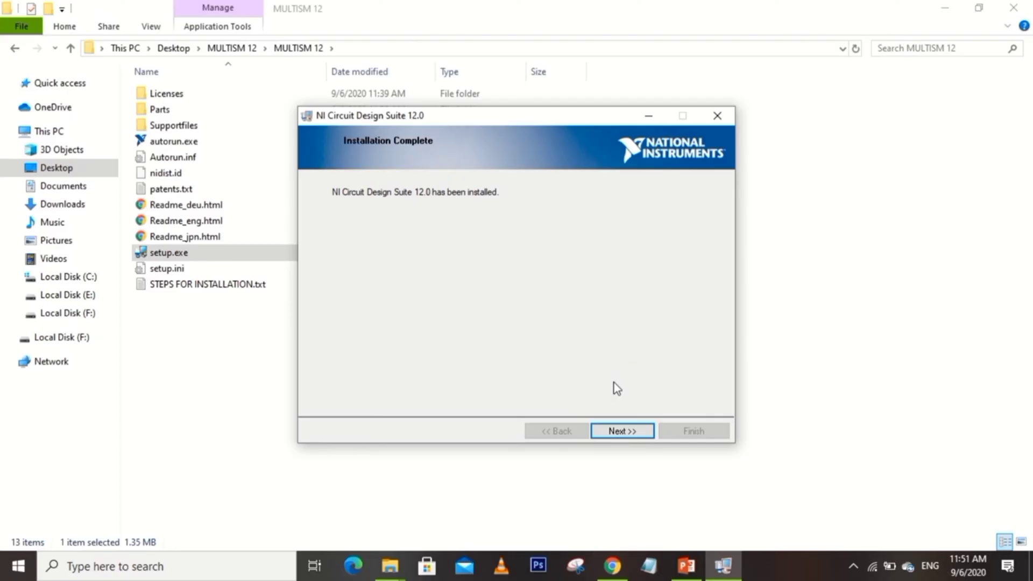
Step: Close the completed installer and return to the outer Desktop\MULTISM 12 folder
click(625, 432)
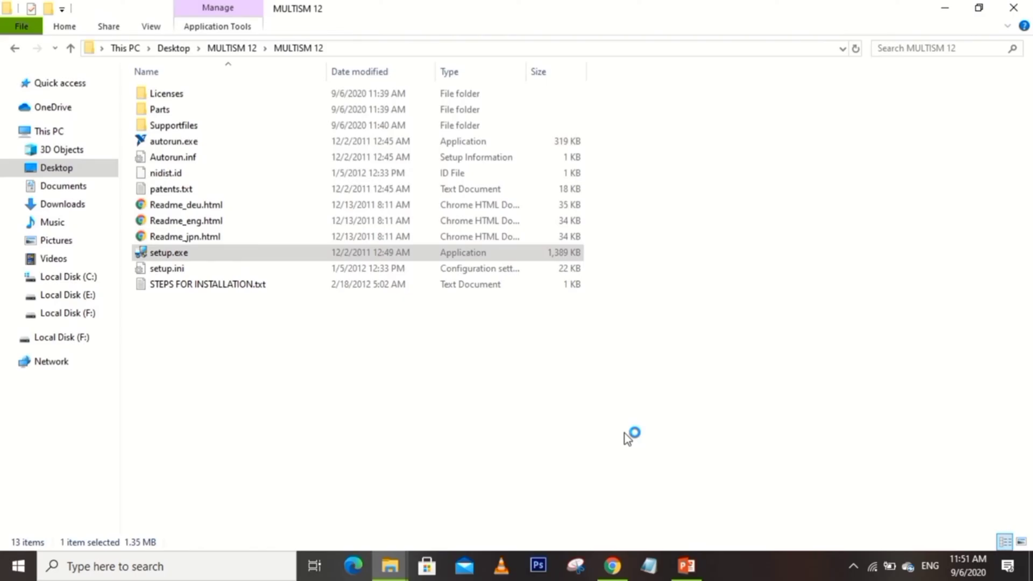
click(239, 48)
Step: Run NI License Activator 1.1.exe from the NI License Activator 1.1 folder
double_click(203, 114)
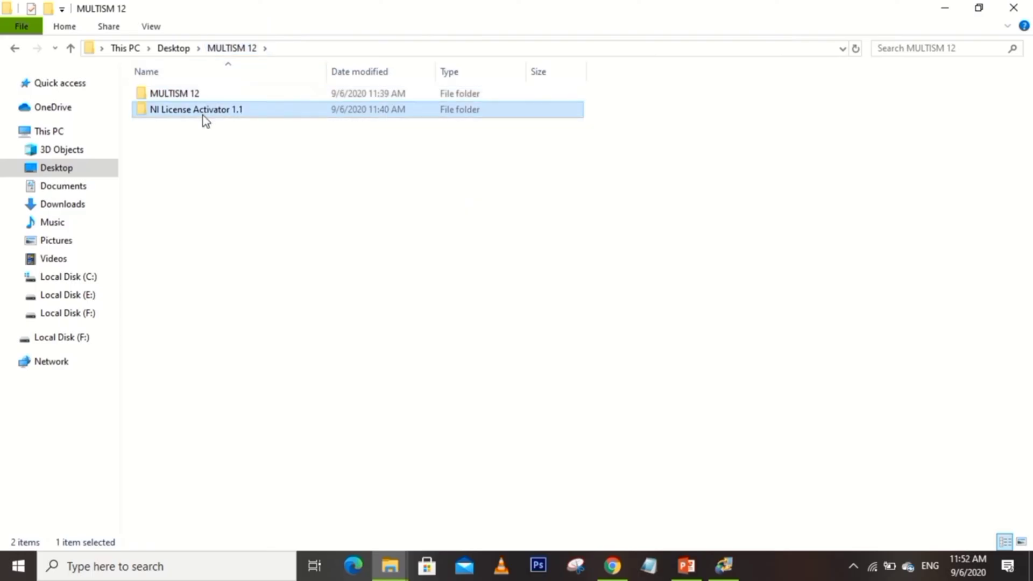
double_click(241, 95)
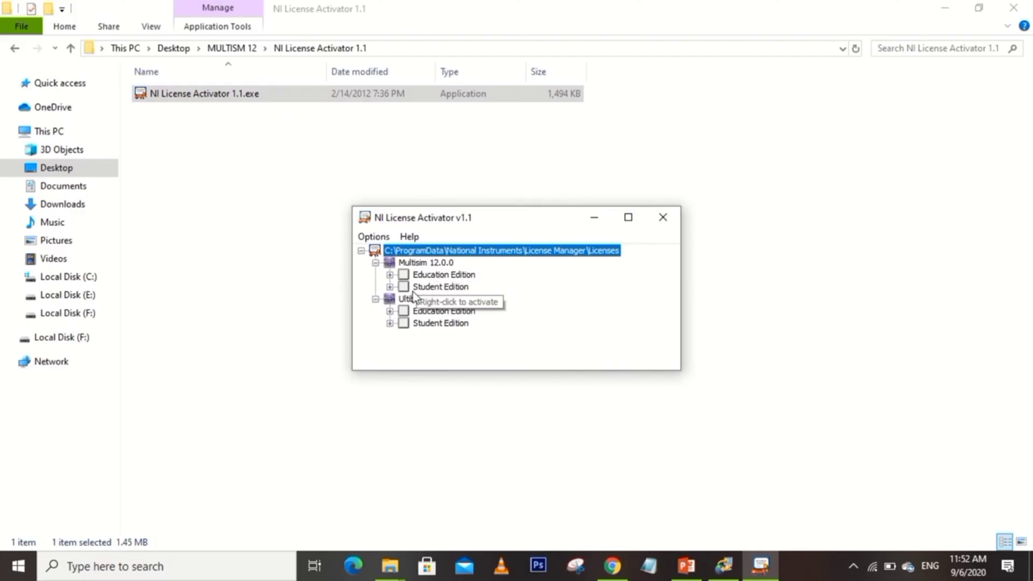
Step: Activate the Multisim 12.0.0 Education and Student Edition licences
click(406, 279)
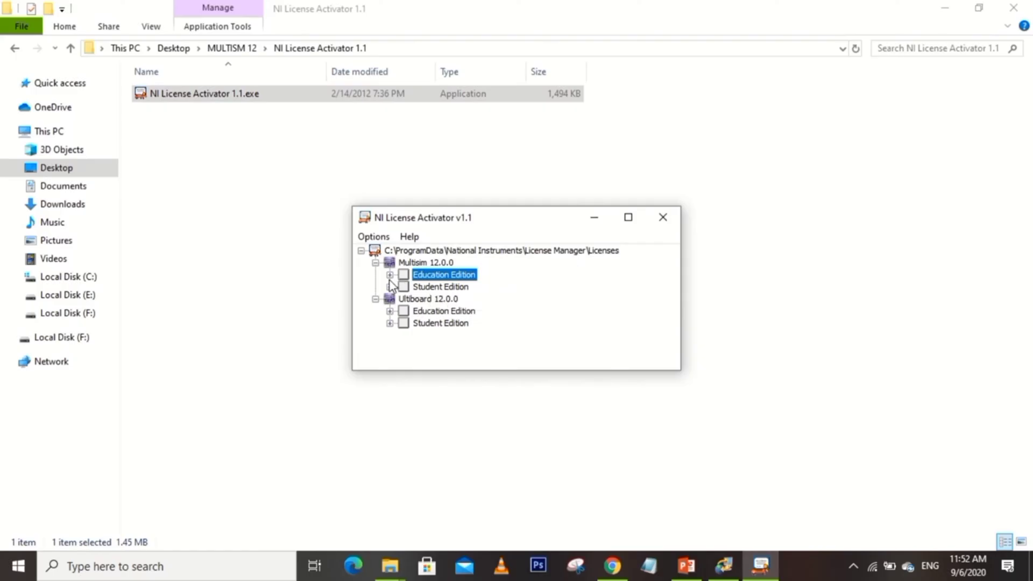
click(390, 276)
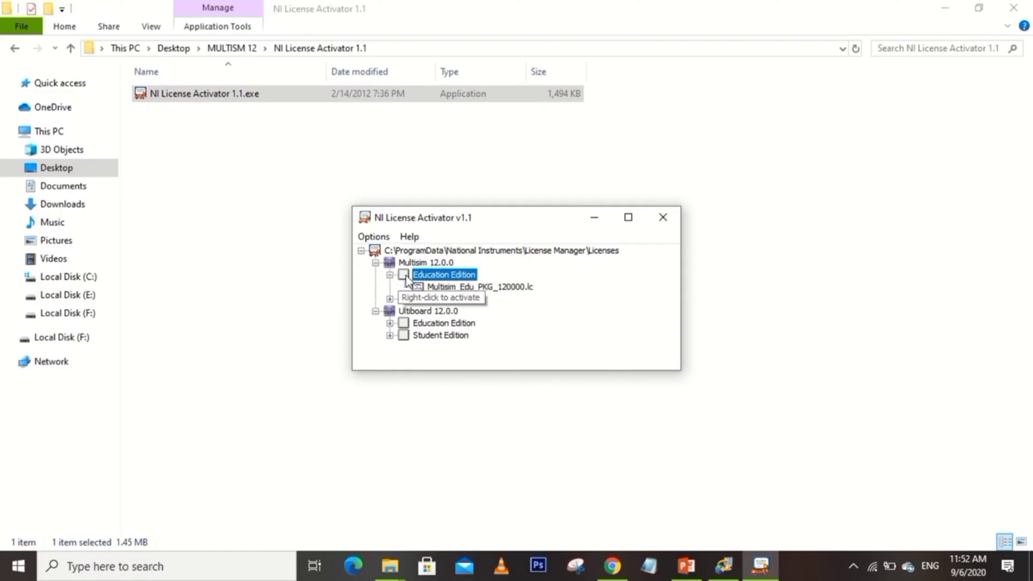
right_click(402, 276)
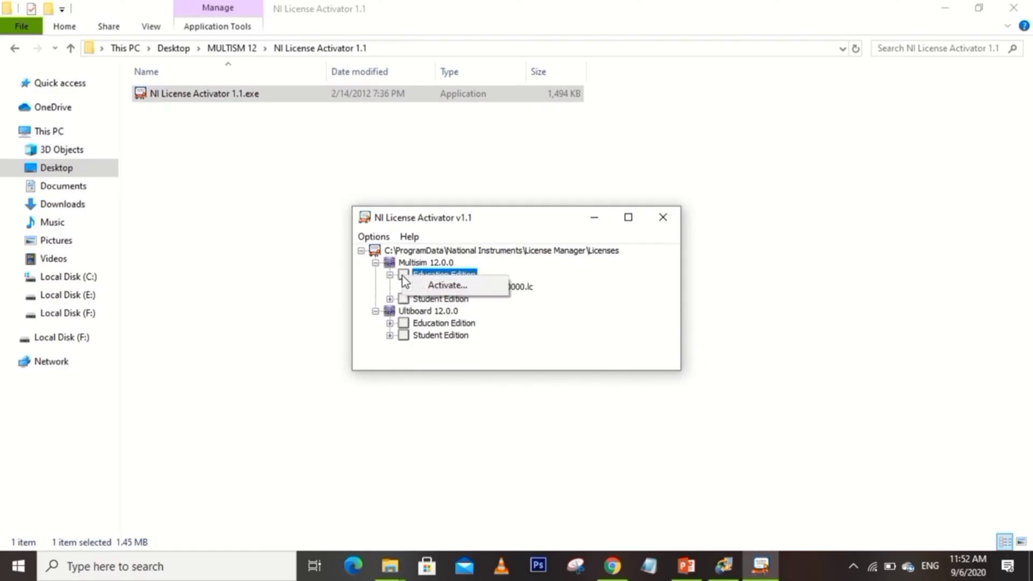
click(423, 285)
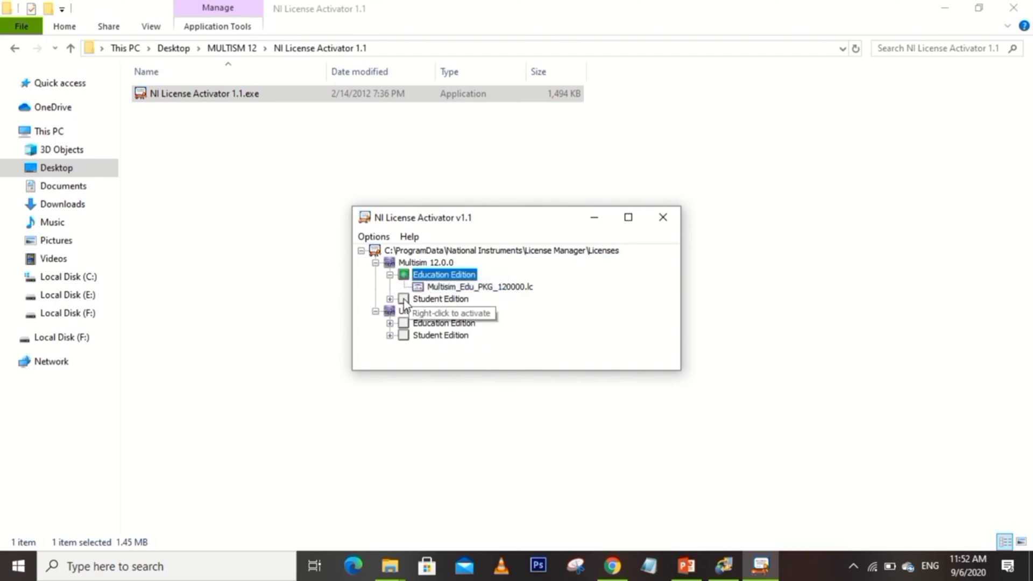
right_click(403, 301)
click(424, 311)
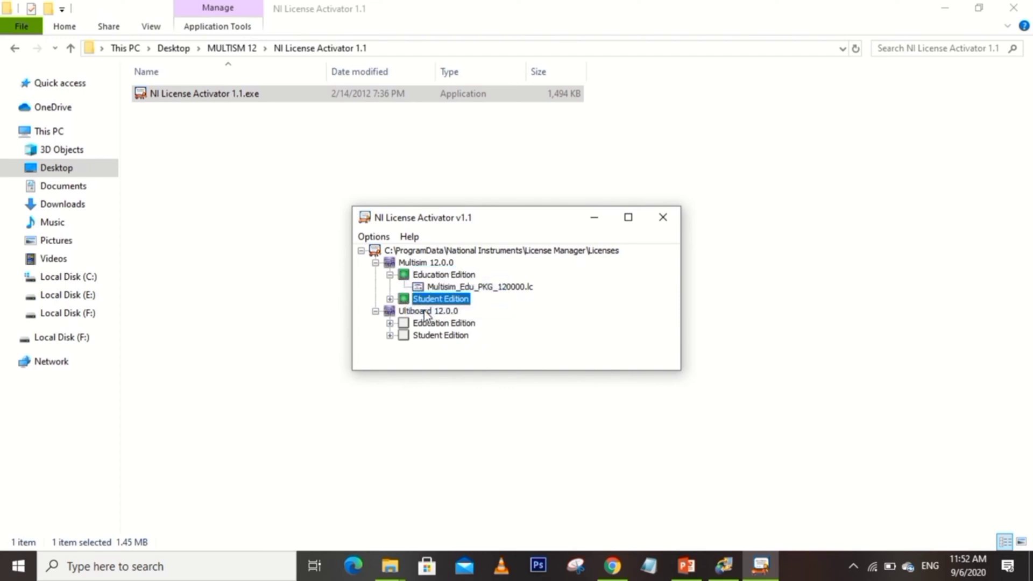
Step: Activate the Ultiboard 12.0.0 Education and Student Edition licences, then close the activator
right_click(421, 324)
click(423, 331)
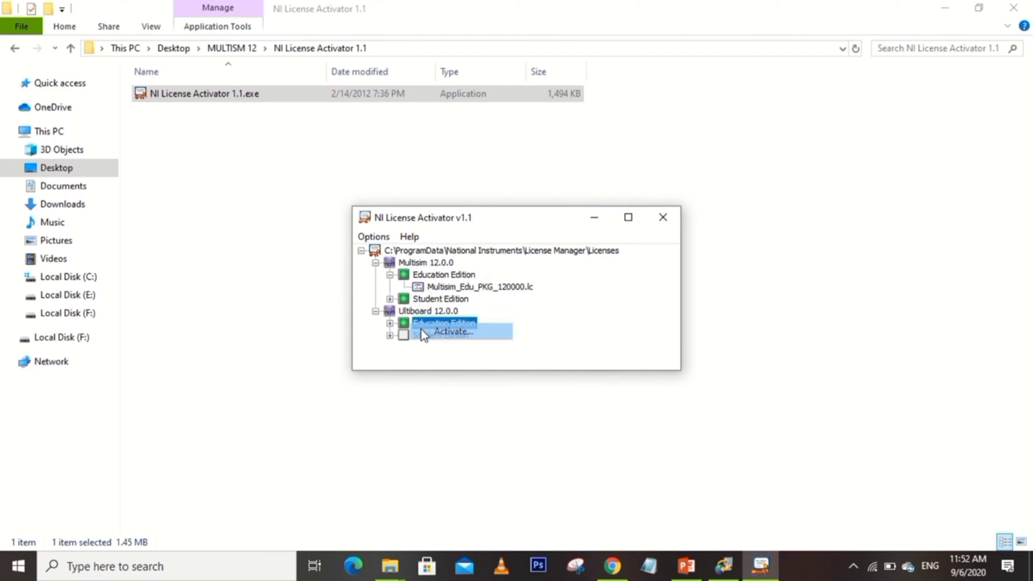
right_click(405, 335)
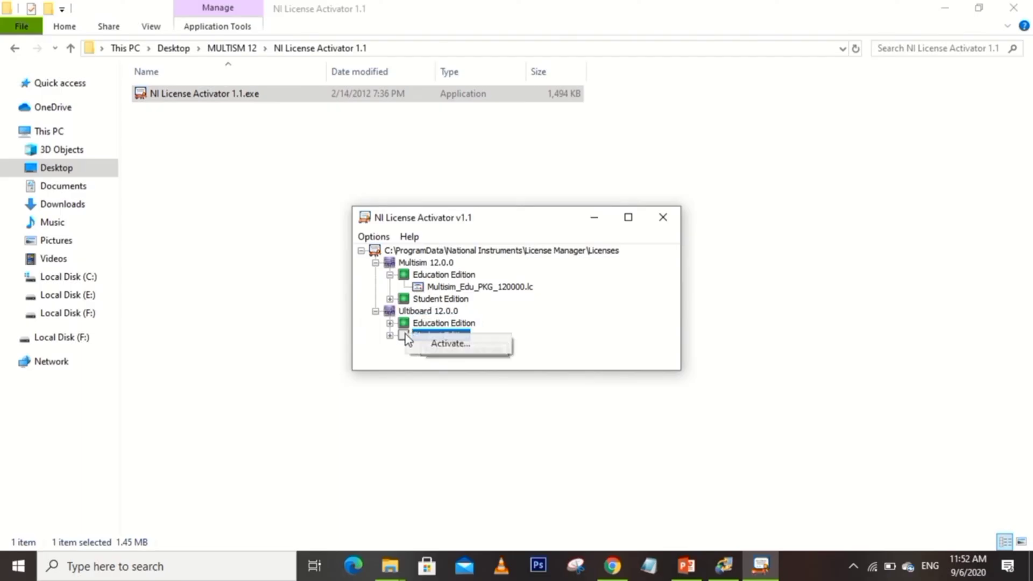
click(415, 342)
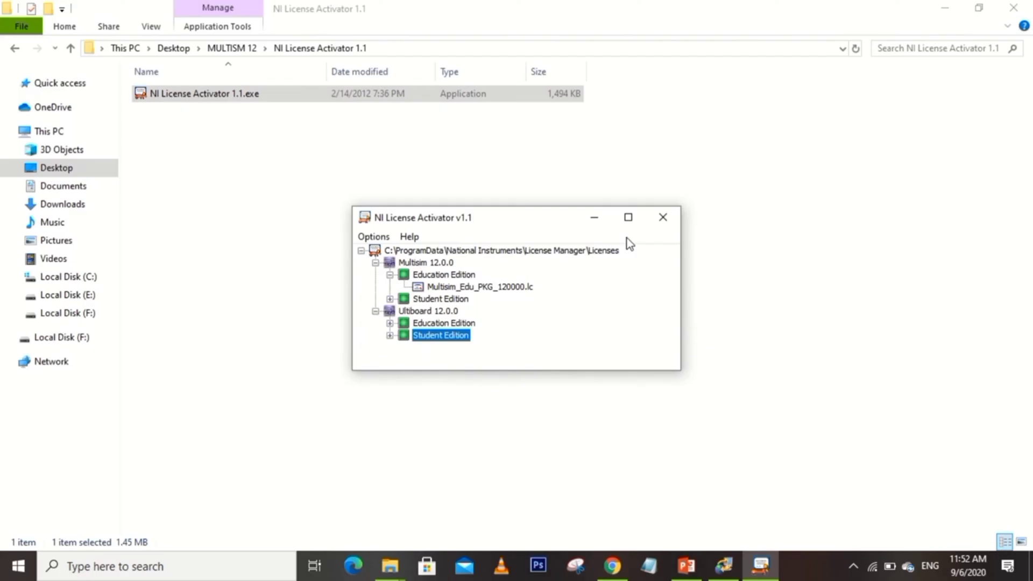
click(653, 223)
Step: Search Windows for 'multi' and launch Multisim 12.0
click(449, 317)
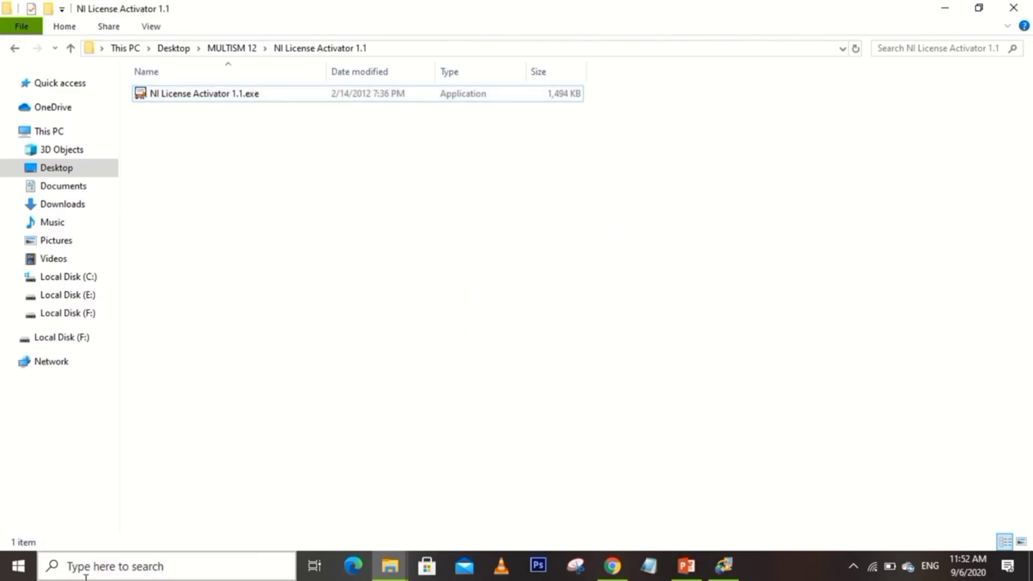
click(122, 574)
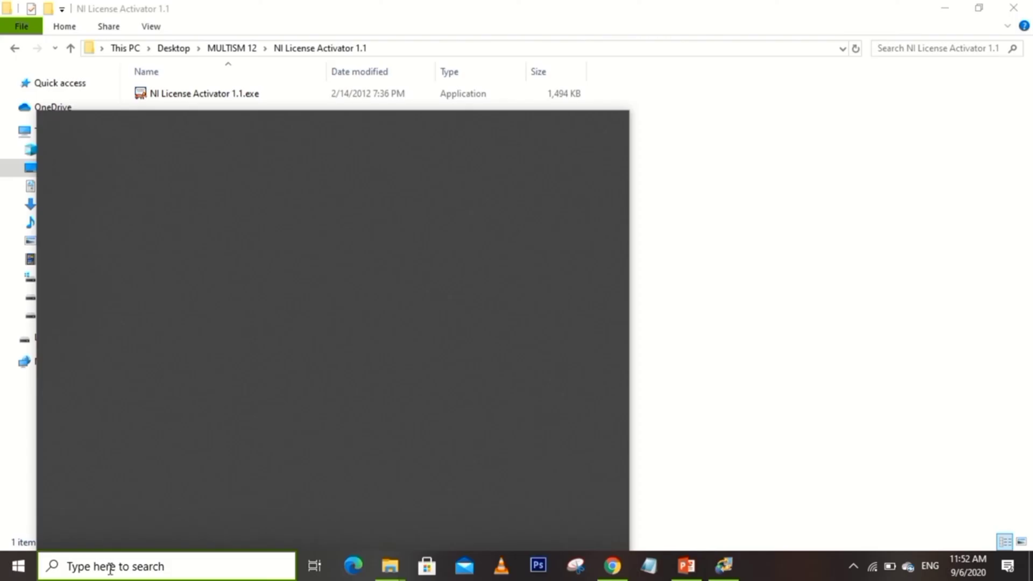
text(multi)
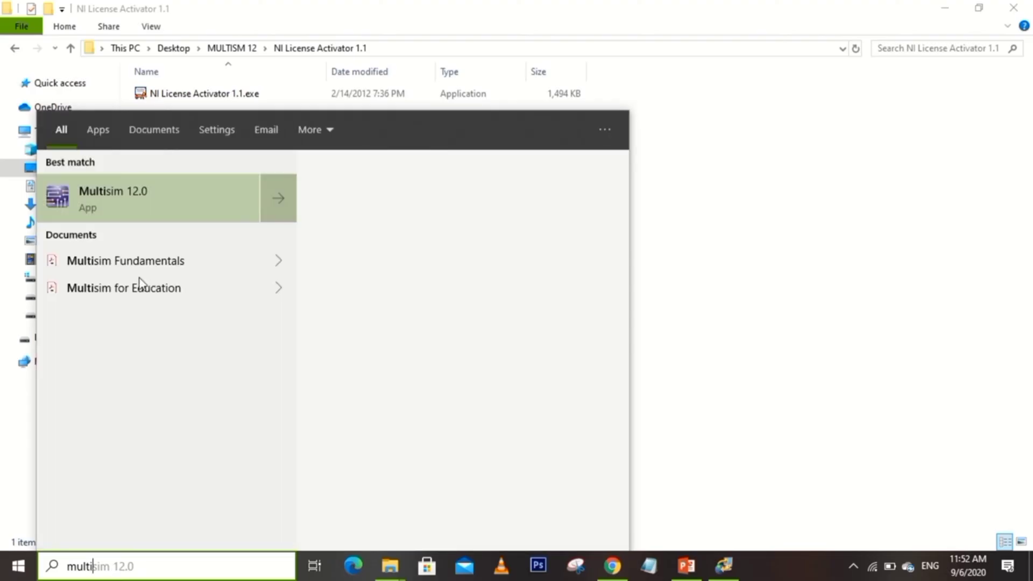
click(143, 201)
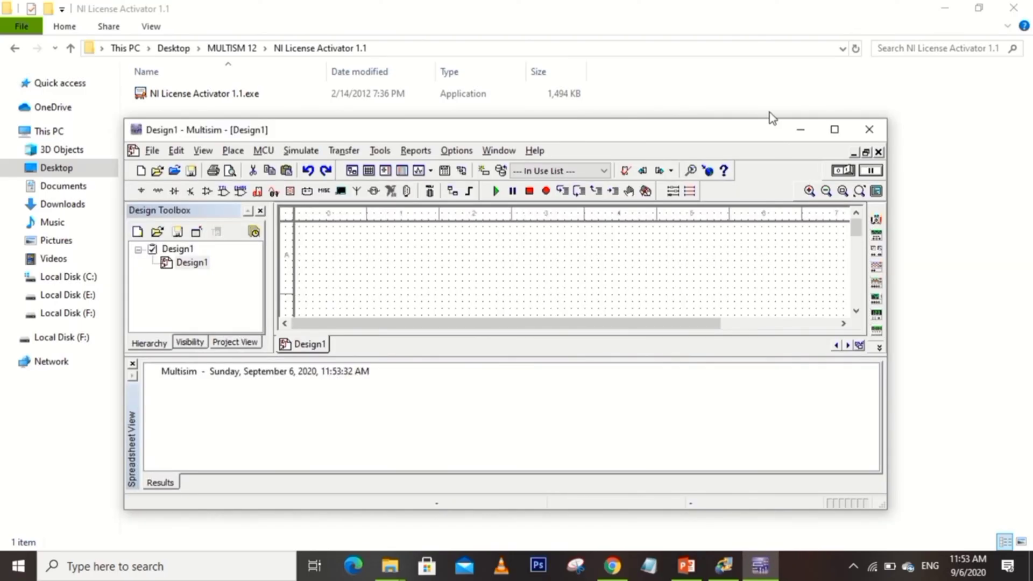
Step: Maximize the Multisim window so the blank Design1 schematic fills the screen
click(834, 131)
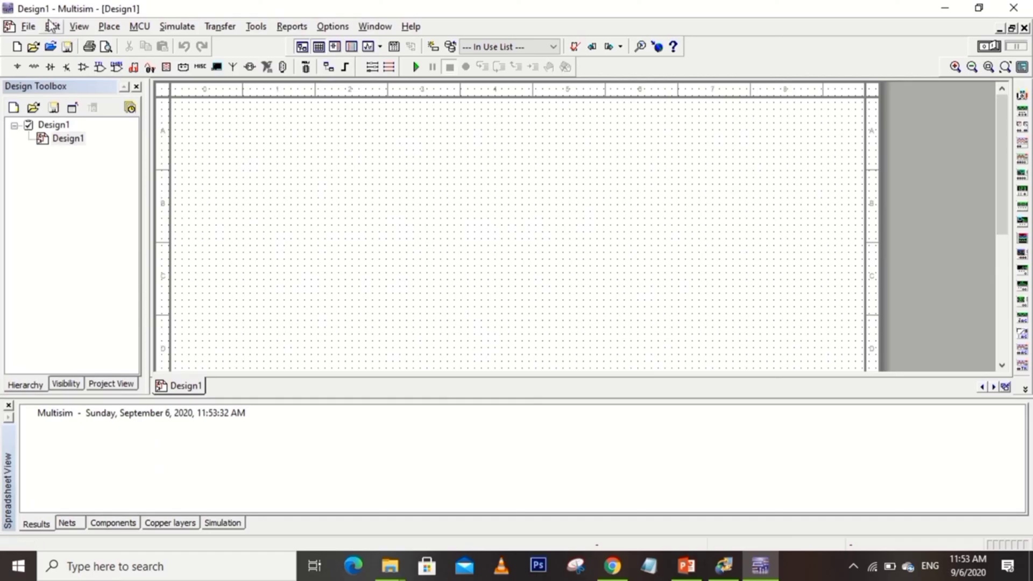
click(28, 27)
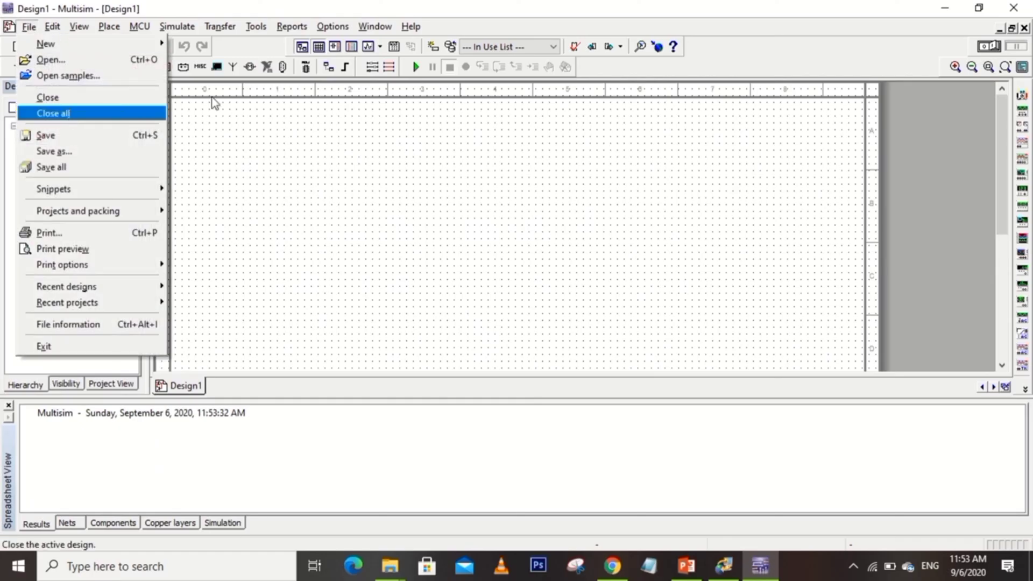
click(379, 151)
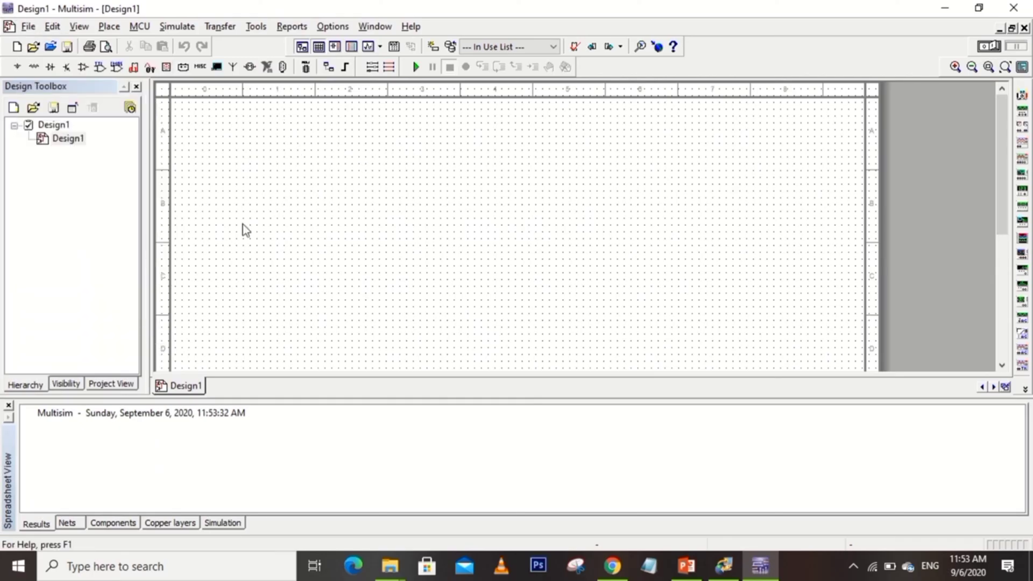